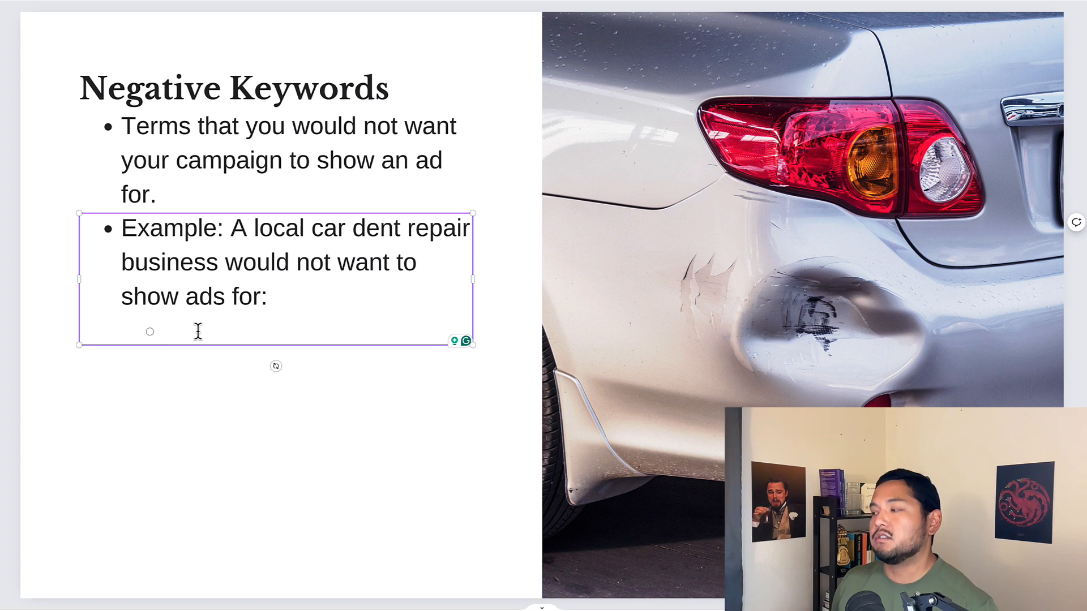
Add the sub-bullets "school", "licenses" and "DIY" under the car dent repair example on the Negative Keywords slide.
text(school)
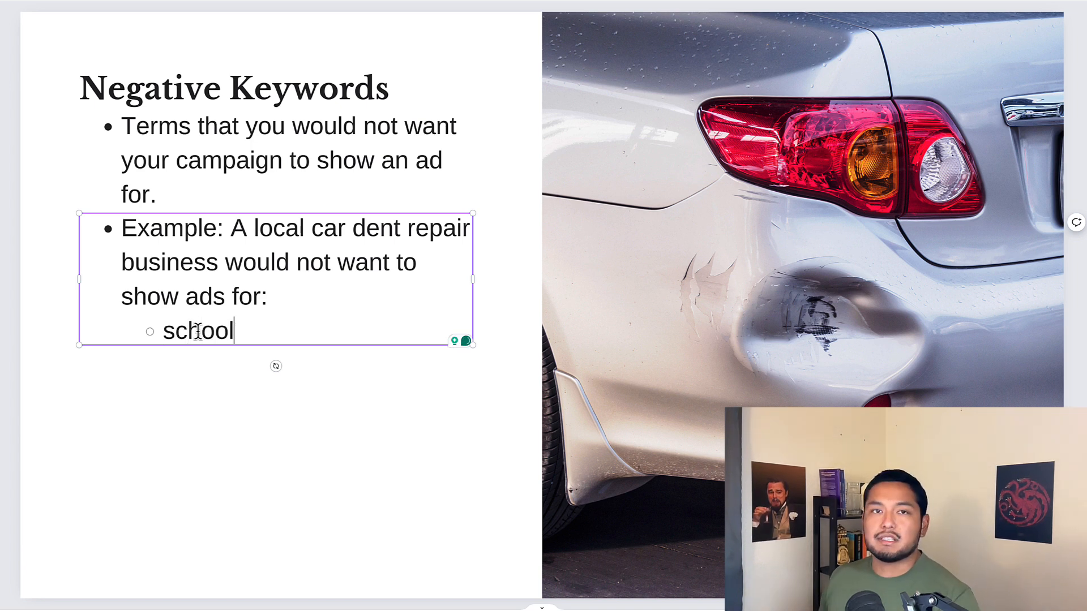
key(Return)
text(licenses)
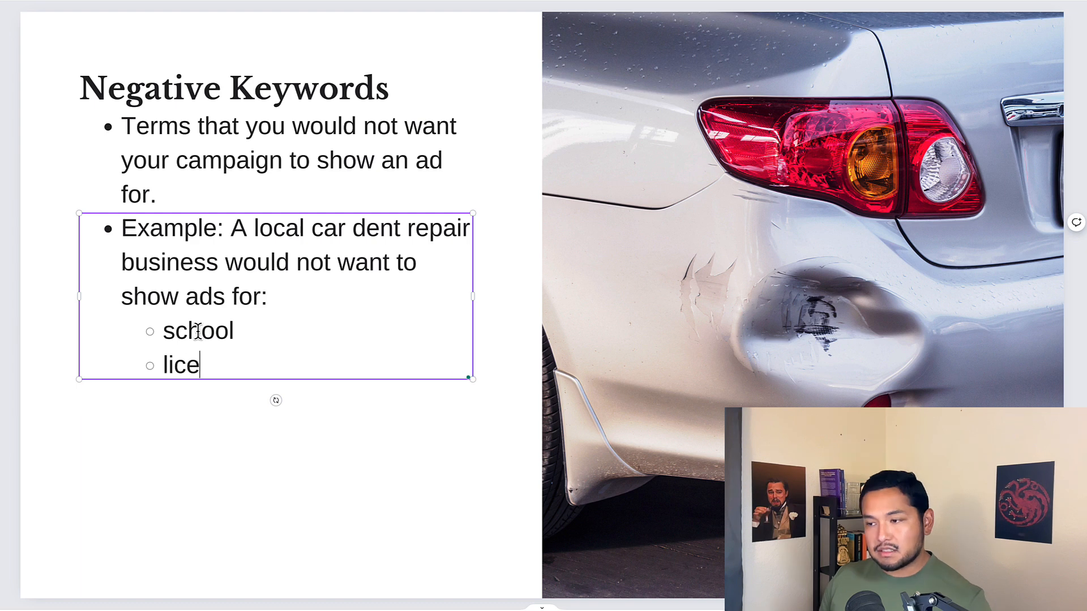
key(Return)
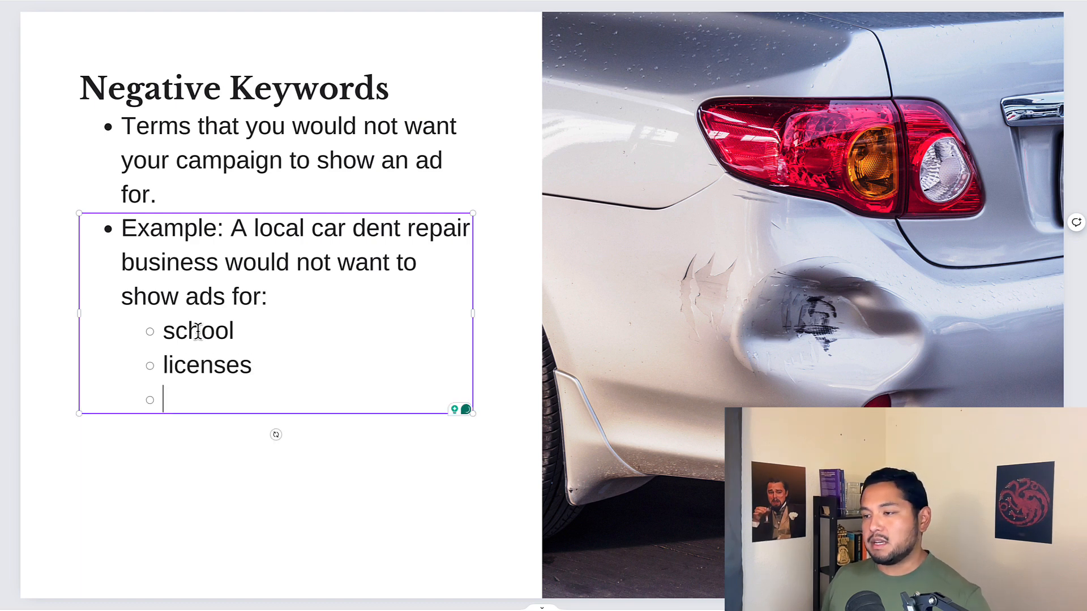
text(diy)
key(Return)
Extend the example's sub-bullet list with "how to" and "free".
text(ho)
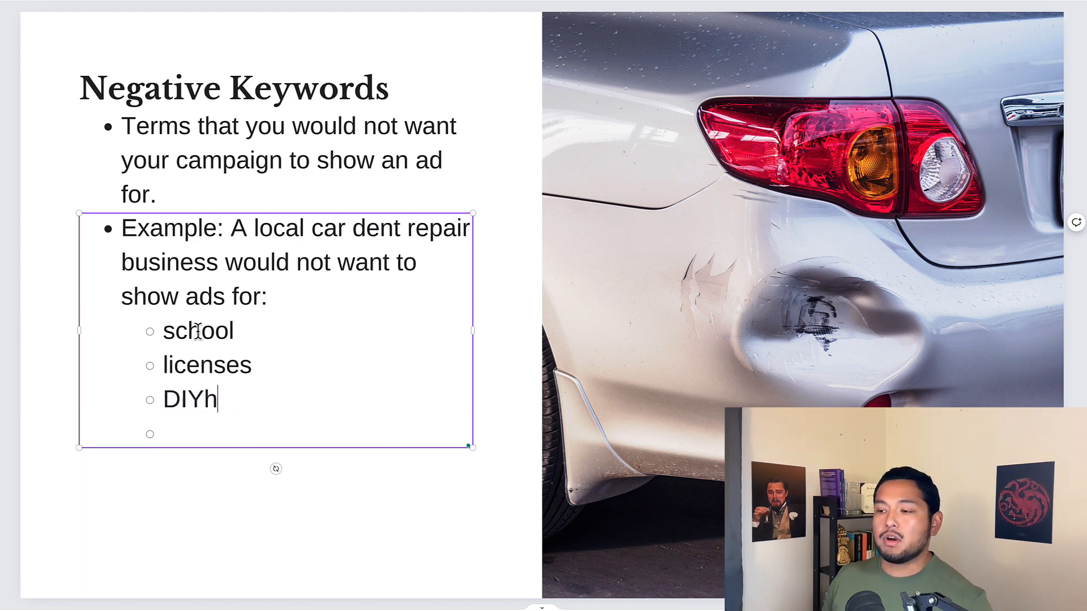
key(BackSpace)
key(BackSpace)
key(Return)
text(how yt)
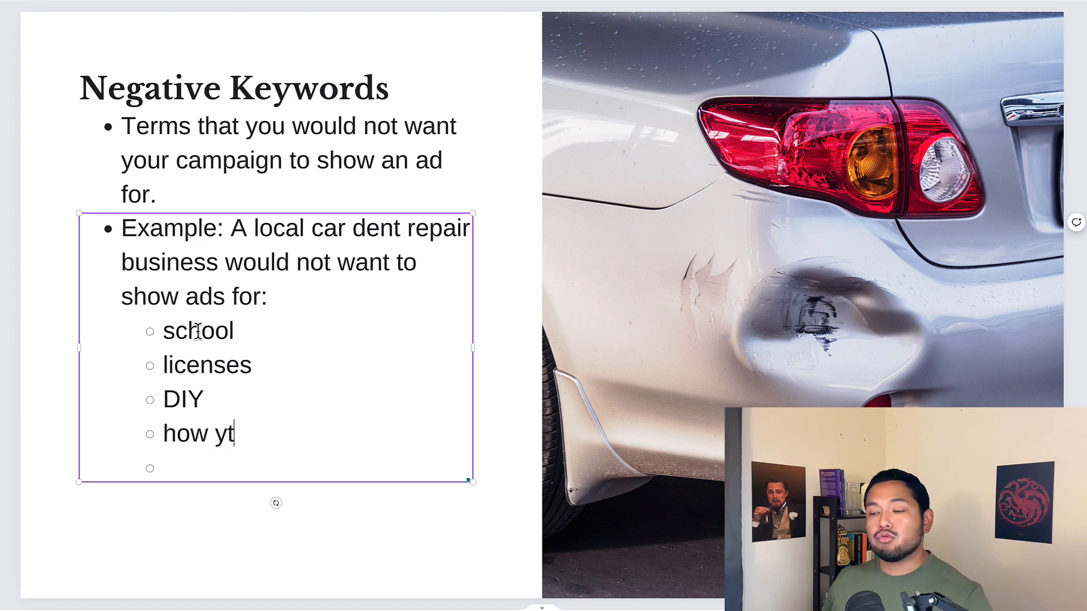
key(BackSpace)
key(BackSpace)
text(to)
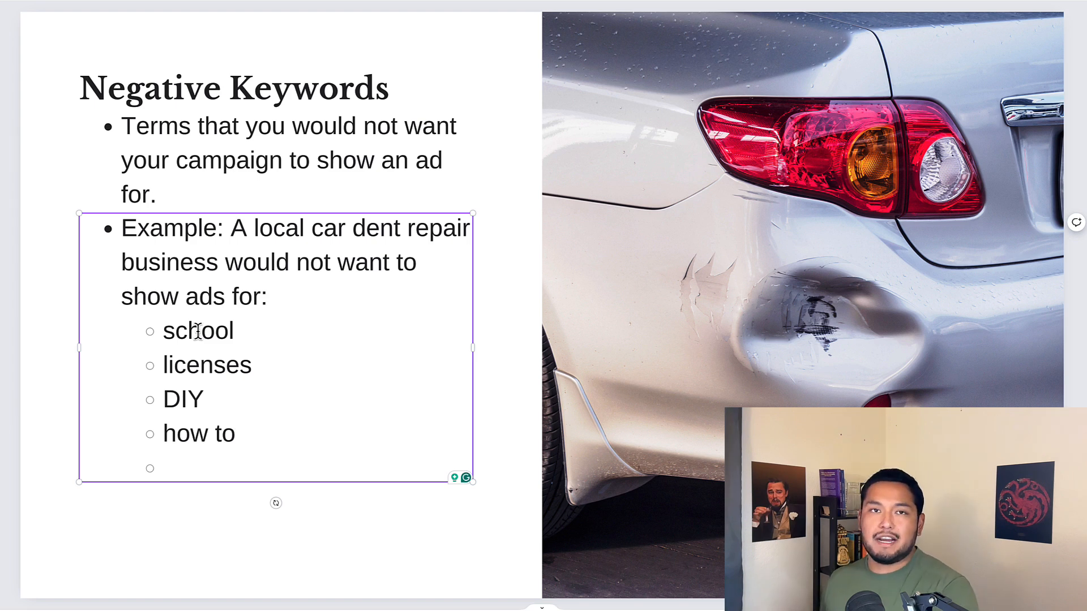
text(free)
drag(205, 468, 155, 343)
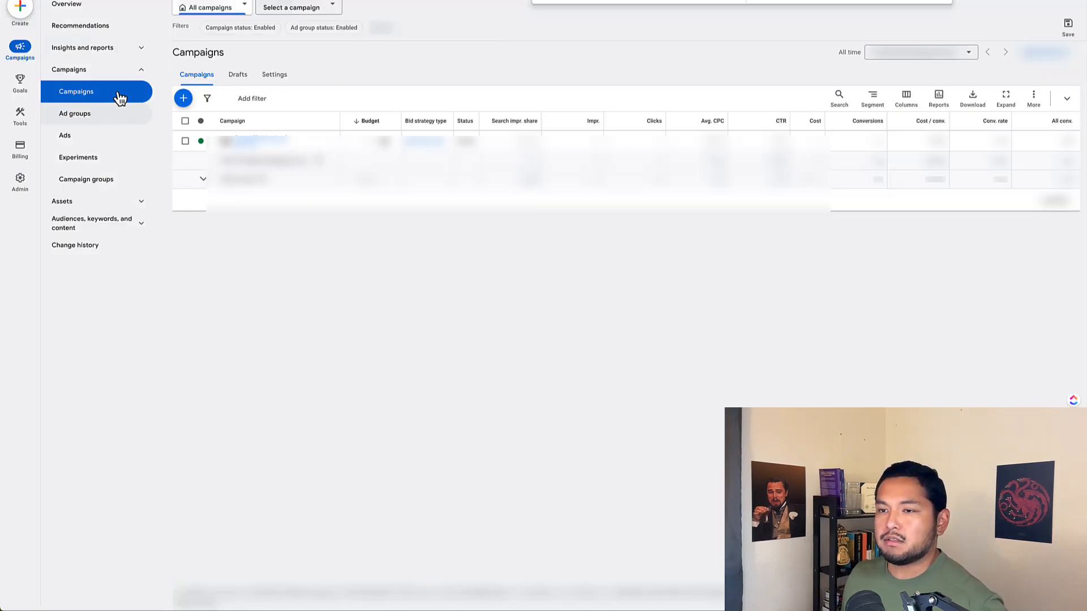
In Google Ads, open the negative search keywords of the Carpet Cleaning Lead Gen - IM campaign.
click(138, 228)
click(104, 248)
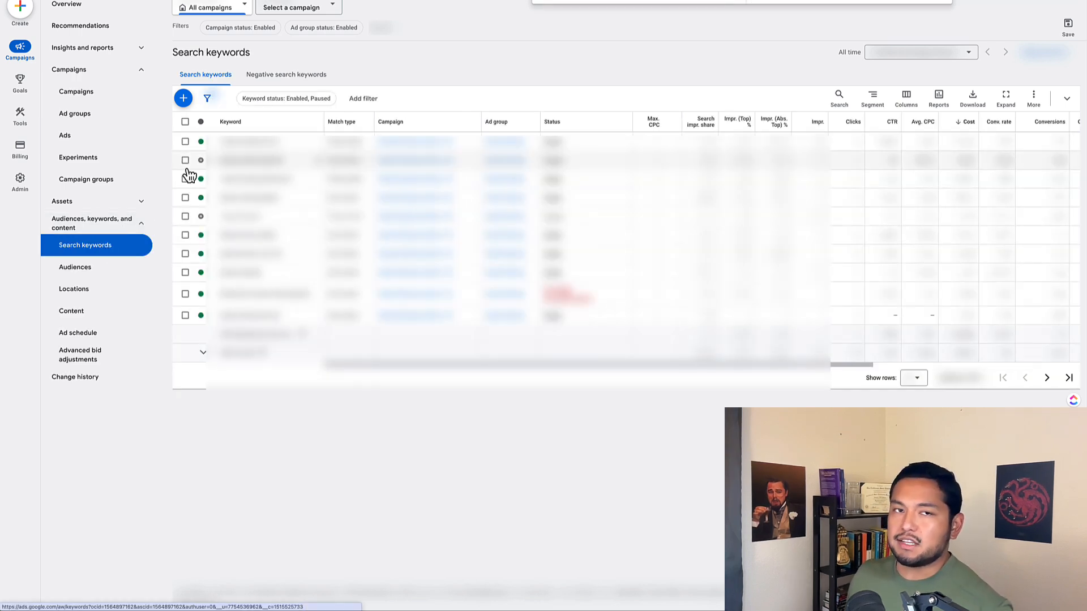
click(416, 142)
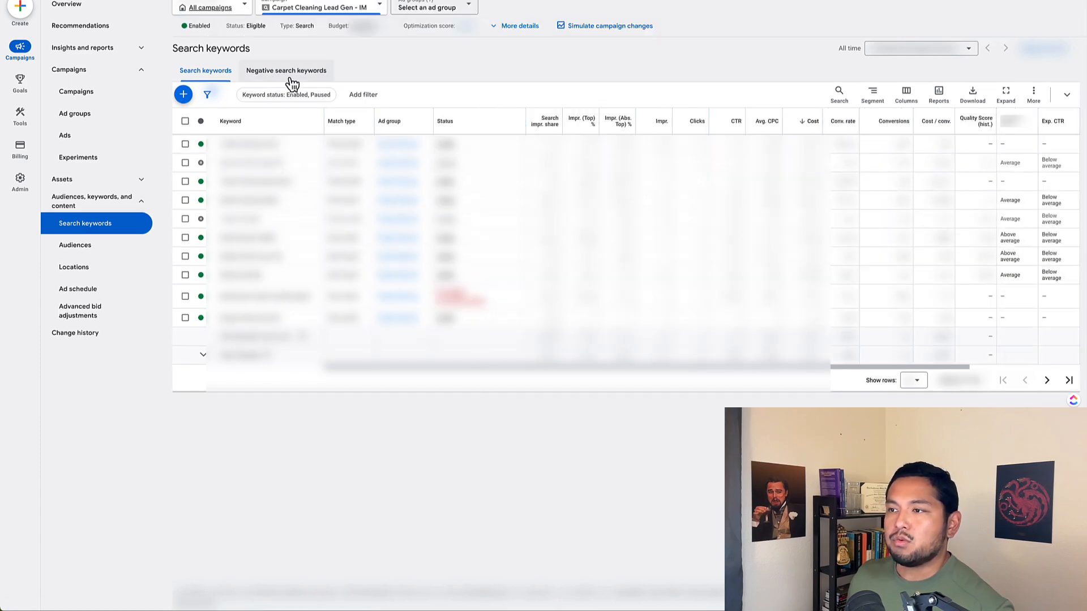
click(296, 80)
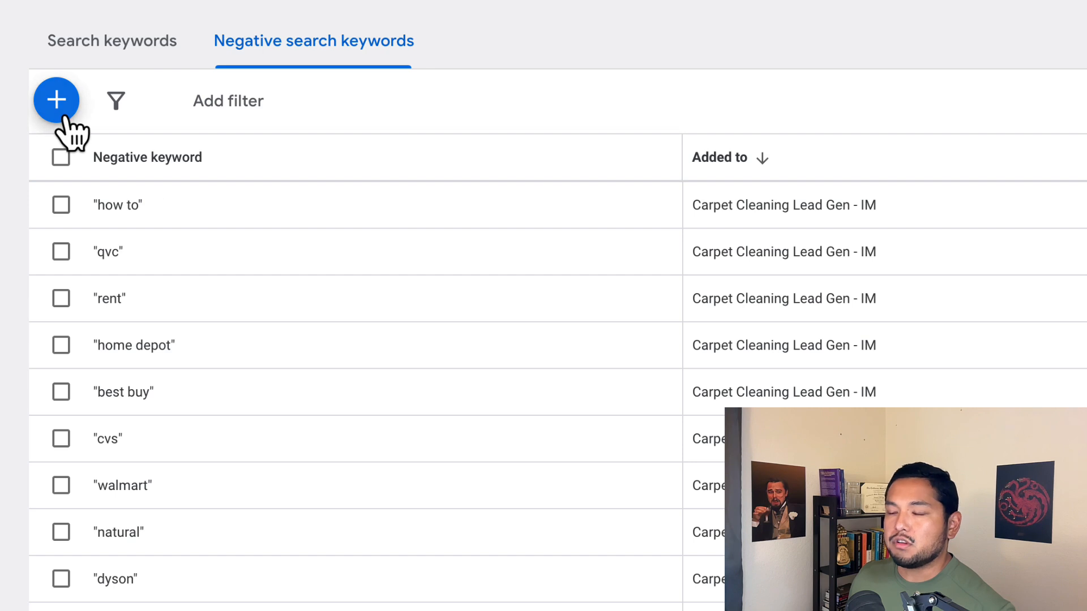
Start adding campaign-level negative keywords and enter "target", "best buy", "diy" and "do it yourself" in quotes, one per line.
click(62, 116)
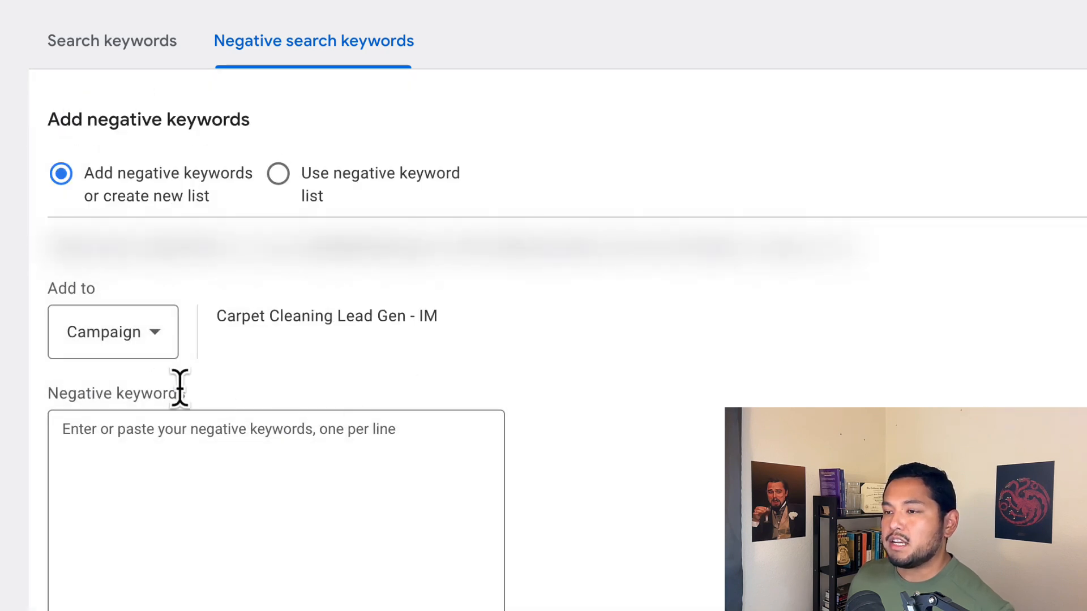
click(129, 344)
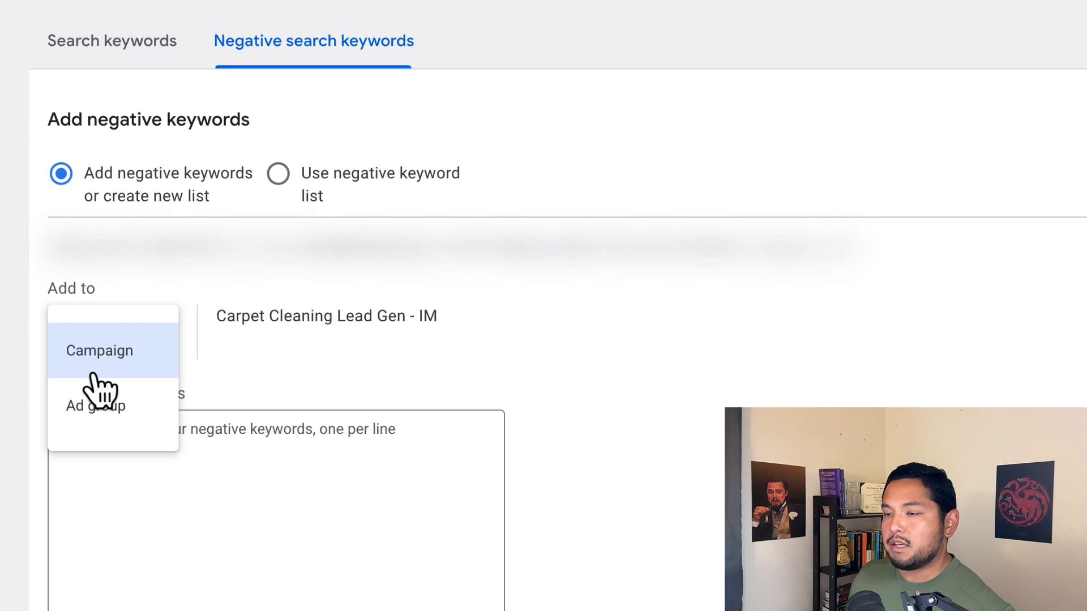
click(265, 436)
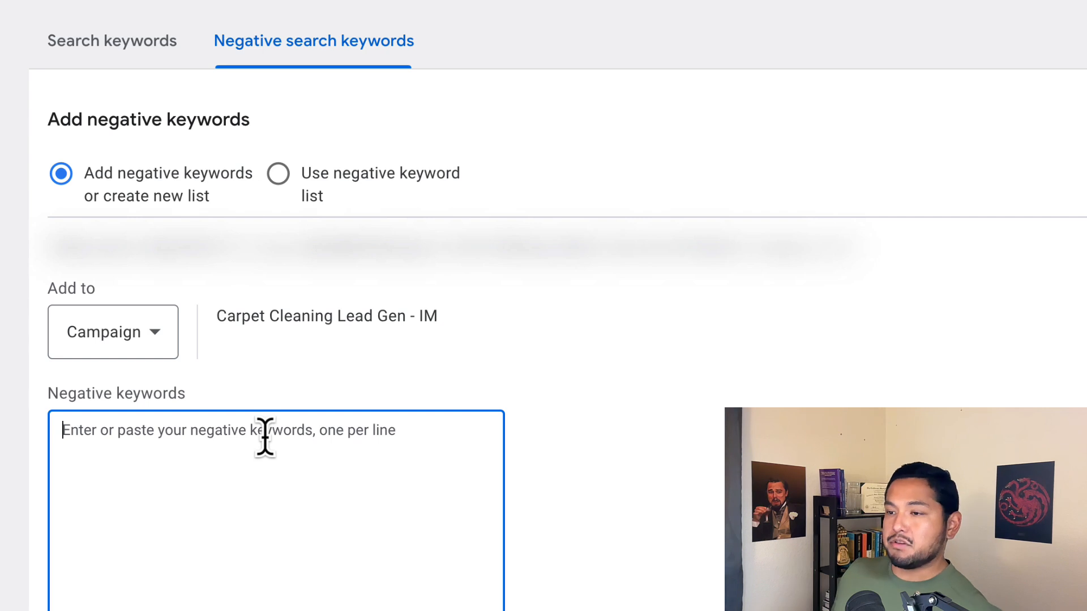
text("ta)
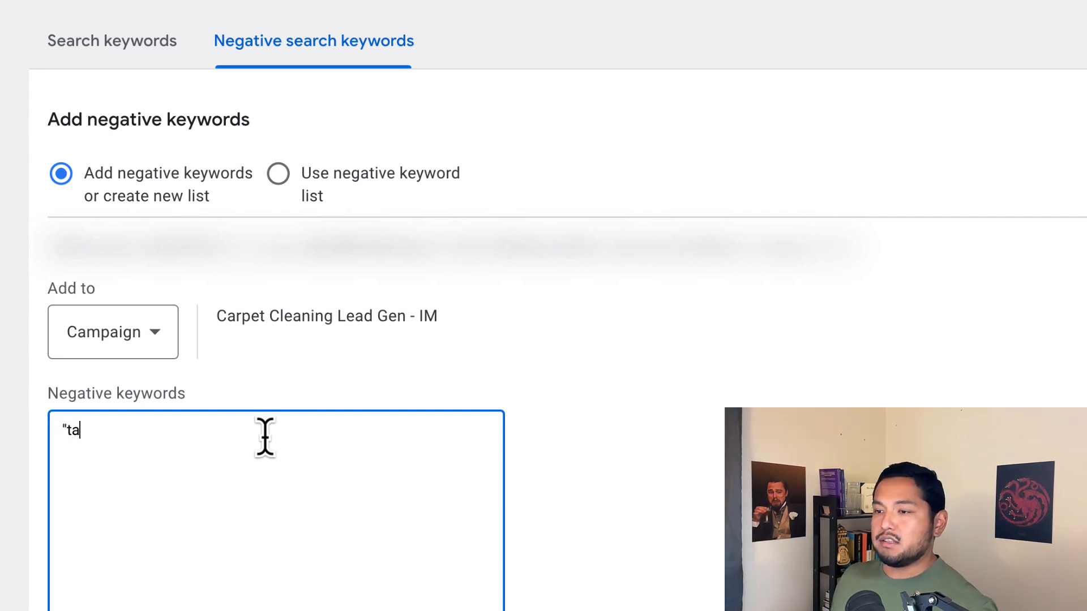
text(rget" "best bu)
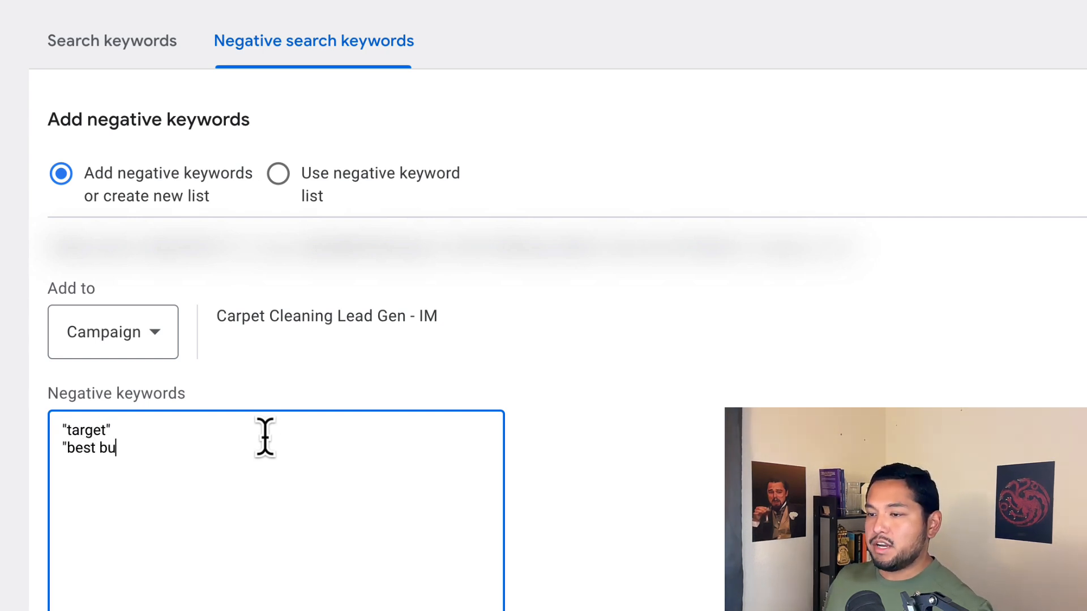
text(y")
key(Return)
text("diy")
key(Return)
text("do it yourself")
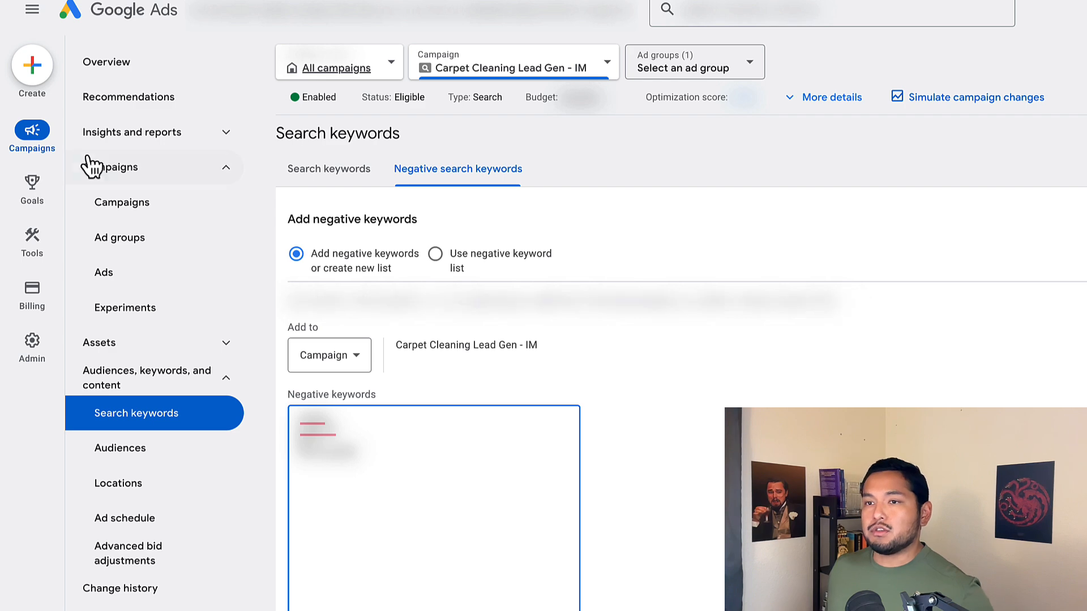
Open Keyword Planner and get keyword ideas for carpet cleaning and carpet cleaning services in the Sacramento-Stockton-Modesto area.
mouse_move(58, 253)
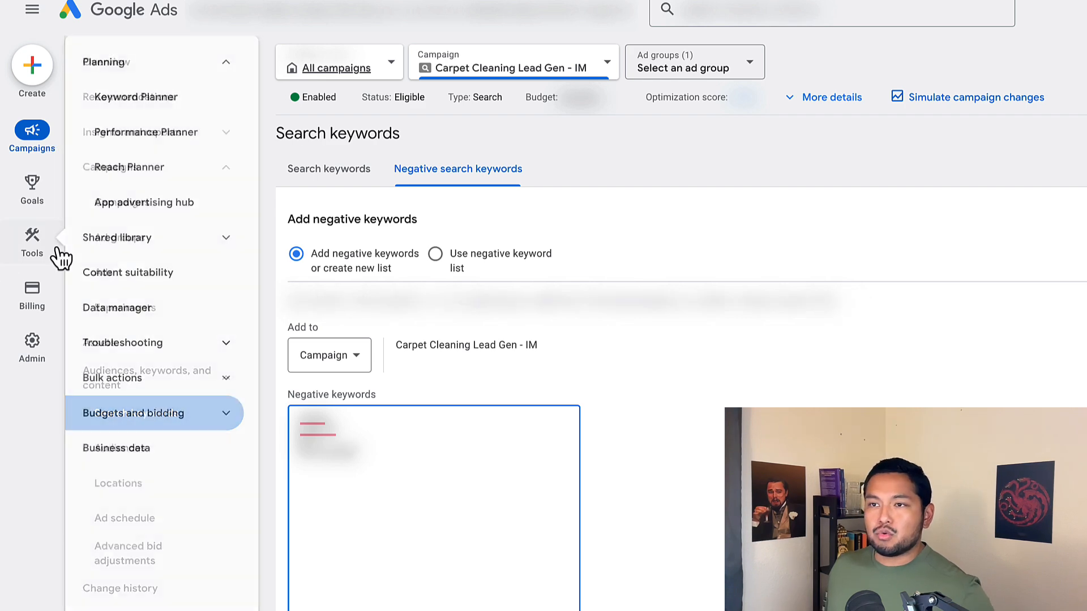
click(158, 101)
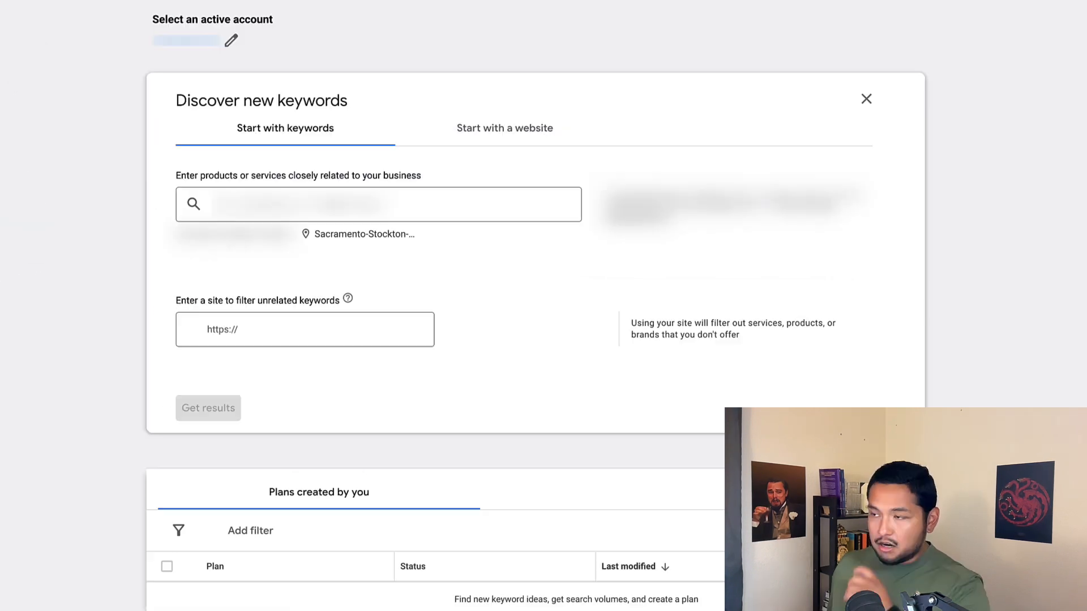
click(369, 235)
click(328, 599)
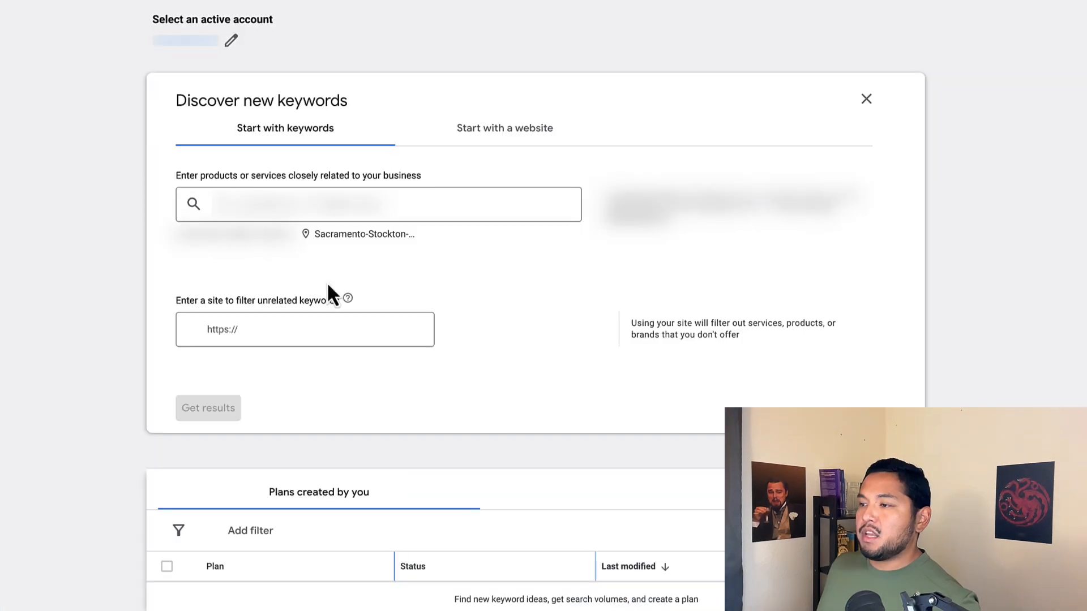
click(315, 205)
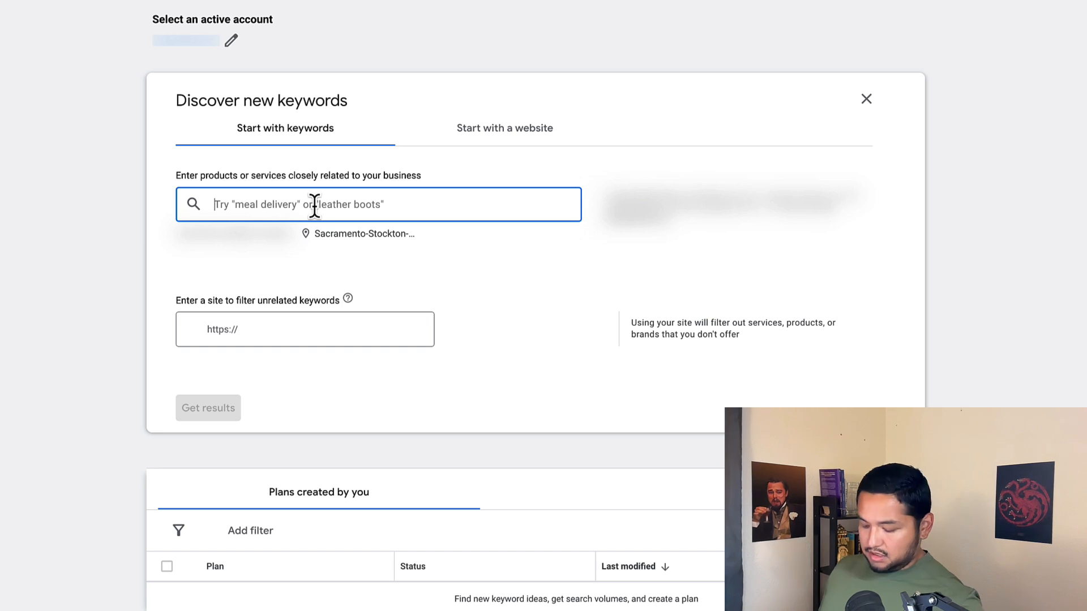
text(ca)
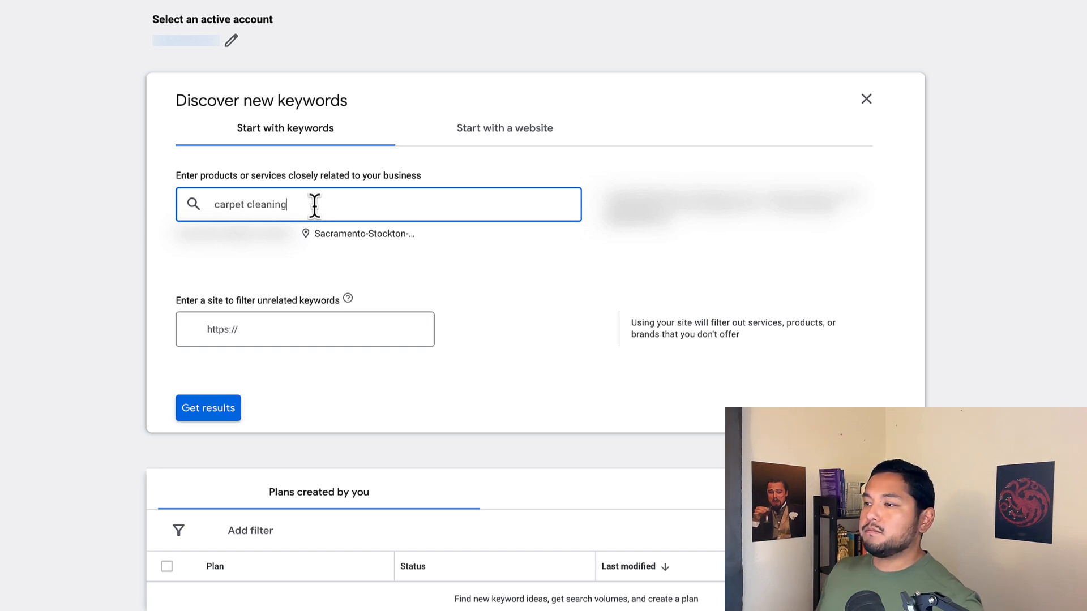
text(rpet cleaning)
key(Return)
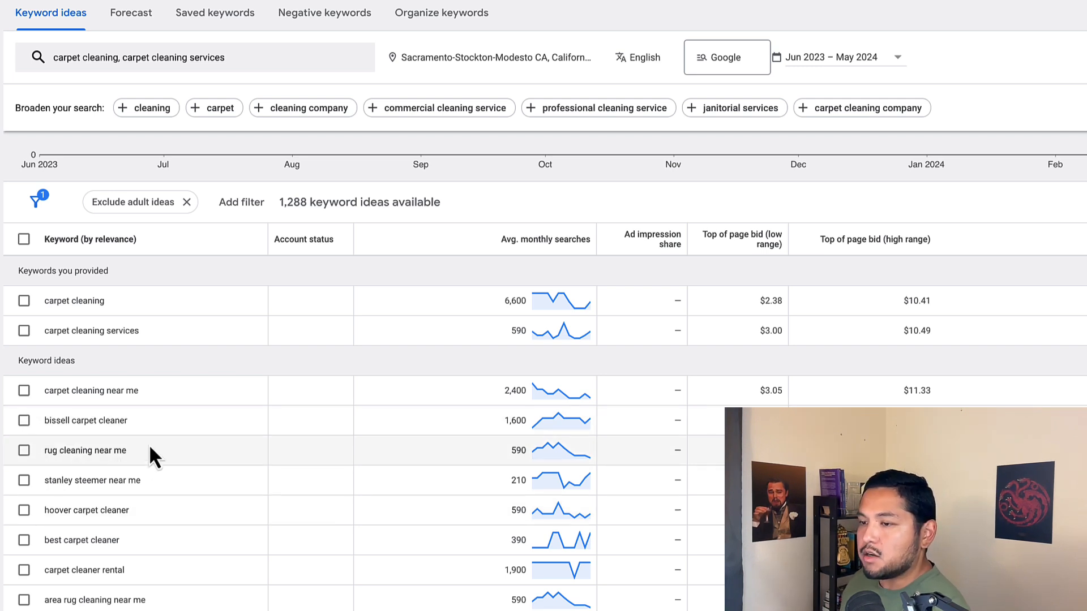
Pick out the brand name in the "bissell carpet cleaner" idea and add "bissell" in quotes to the negative keywords.
drag(71, 420, 44, 420)
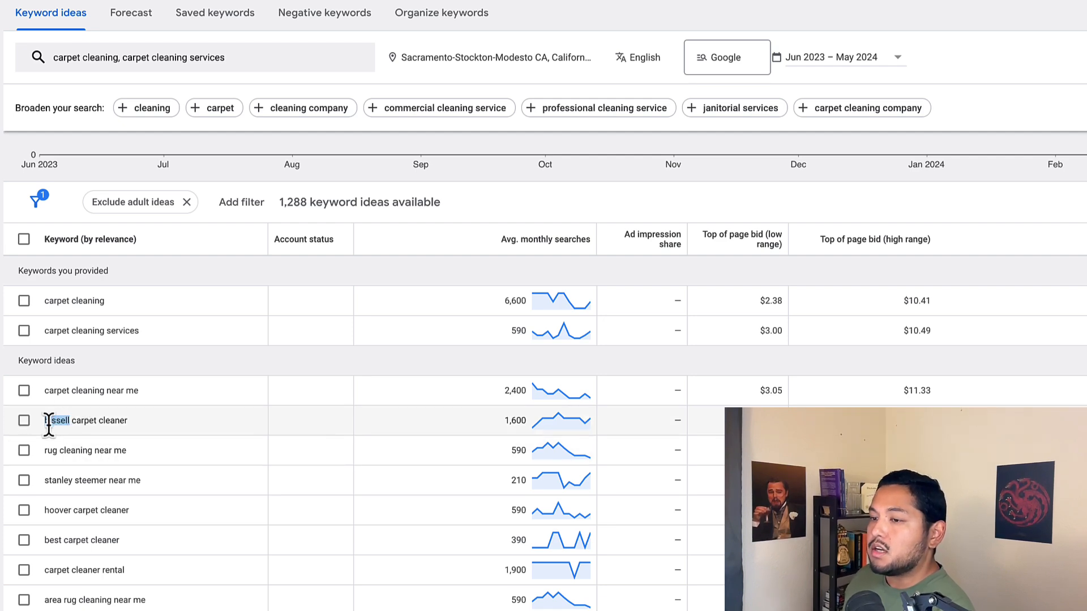
click(24, 420)
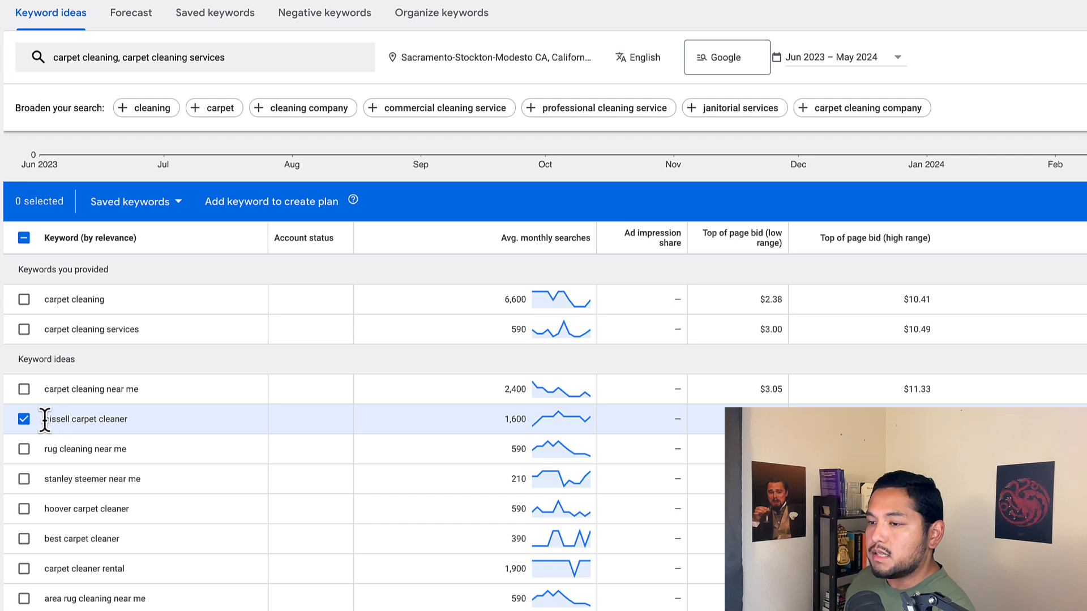
mouse_move(44, 419)
mouse_down()
mouse_move(72, 421)
mouse_move(46, 420)
mouse_up()
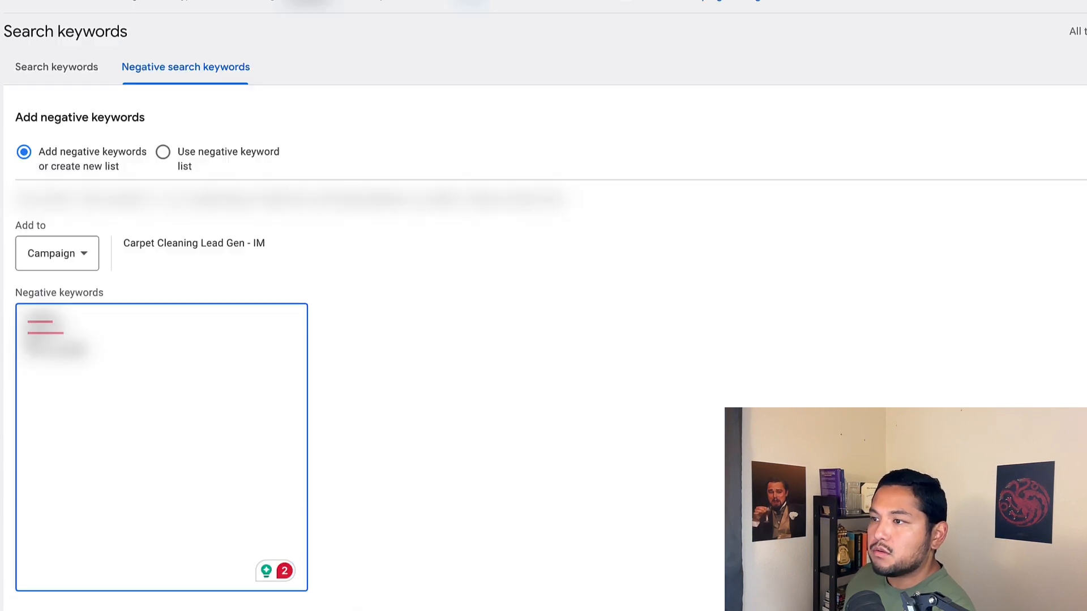
key(Return)
text("b)
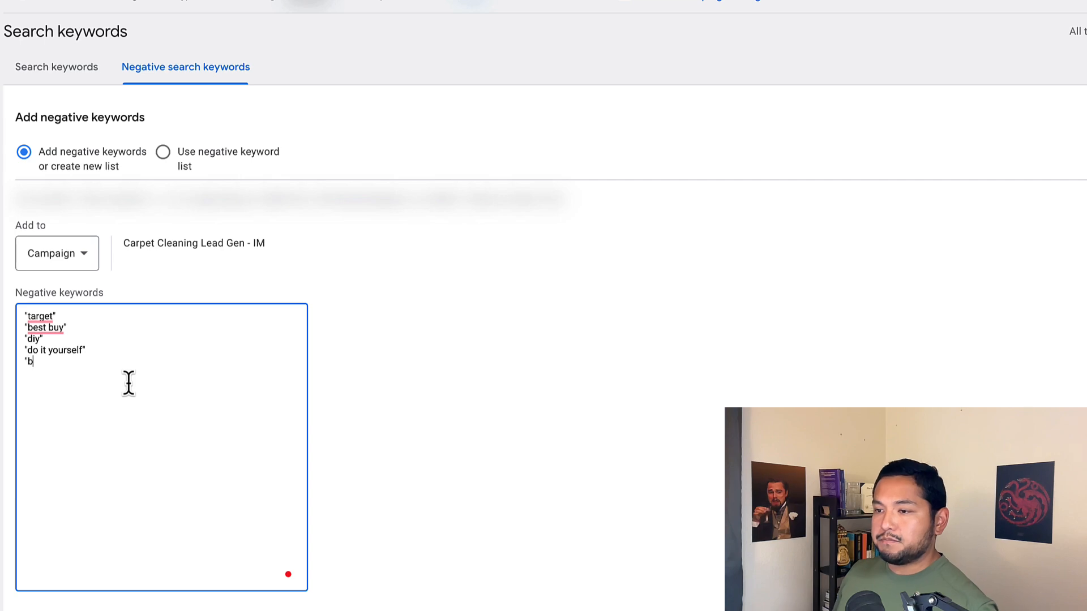
text(issell)
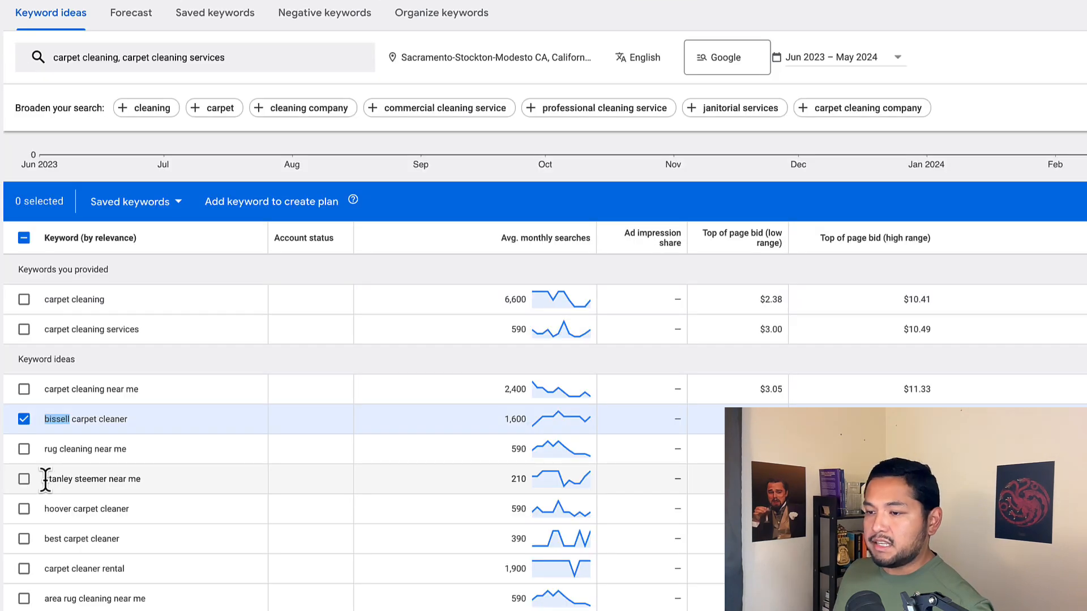
Take the brand name from the "stanley steemer near me" idea and add "stanley" in quotes to the negative keywords.
double_click(58, 480)
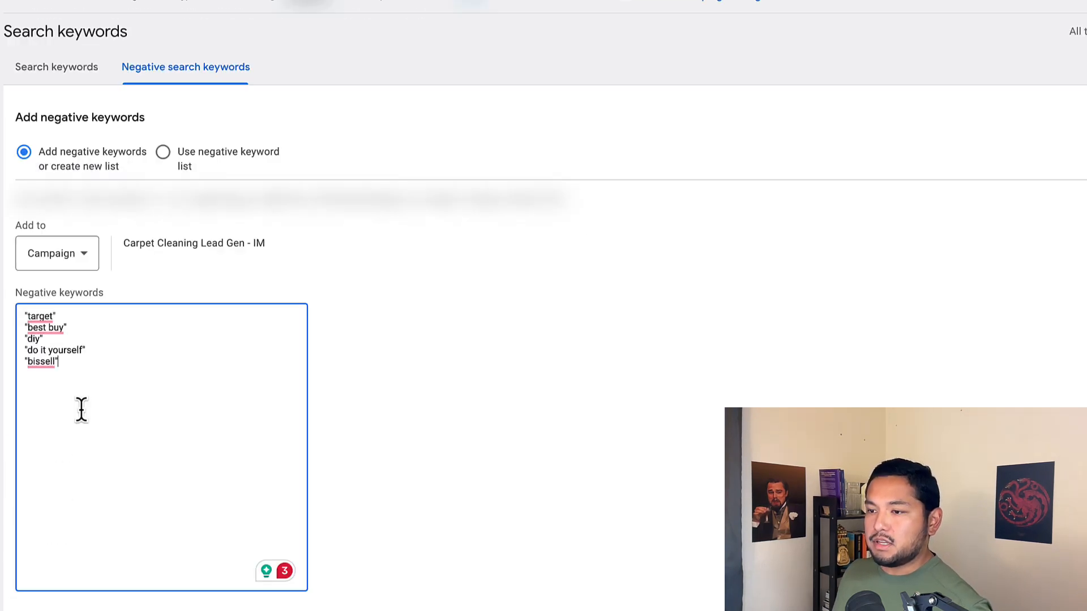
key(Return)
text(:")
key(BackSpace)
key(BackSpace)
text("stanley")
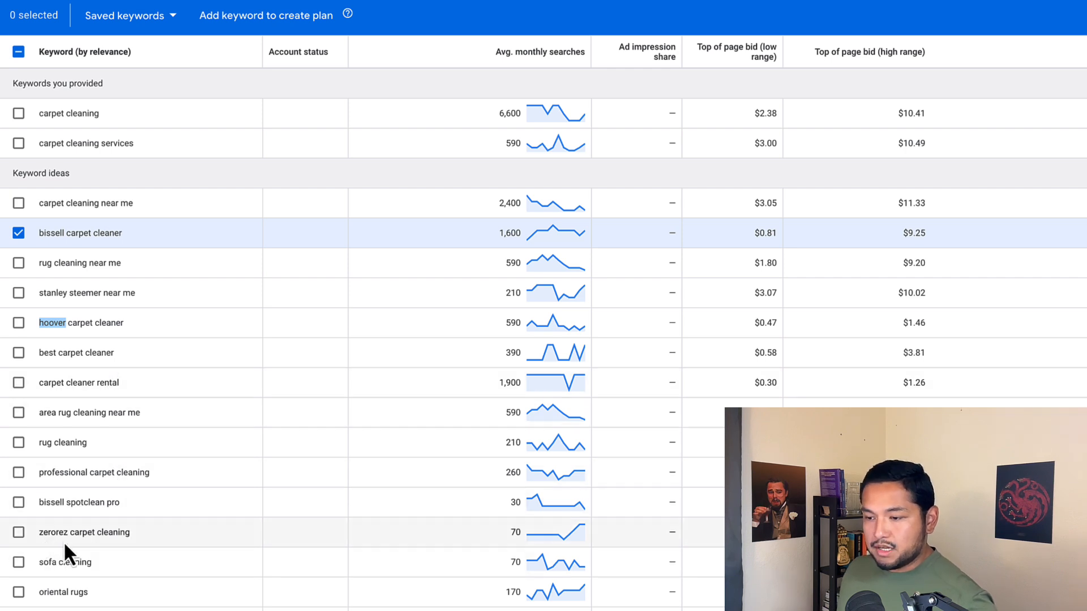
Copy the full "bissell carpet cleaner" keyword idea into the negative keywords as the exact match [bissell carpet cleaner].
scroll(64, 526, down, 10)
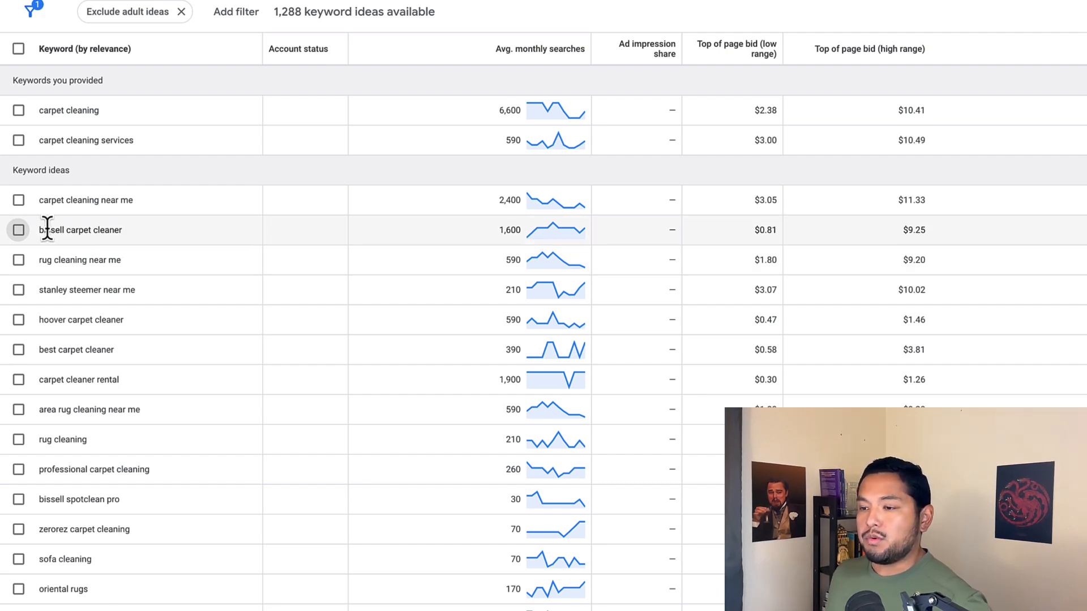
drag(38, 229, 128, 231)
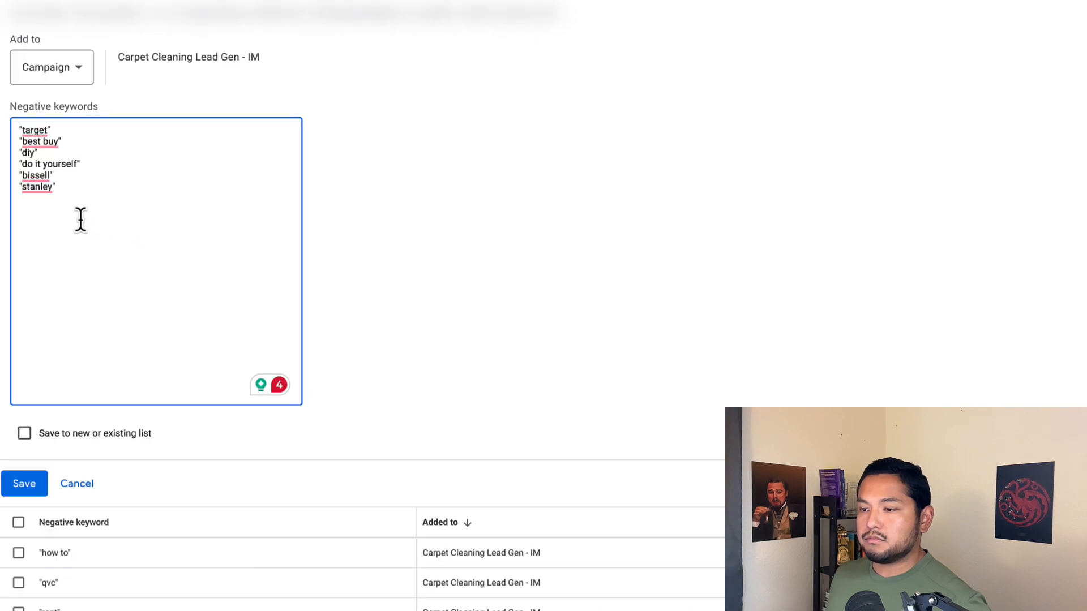
text(bissell carpet cleaner)
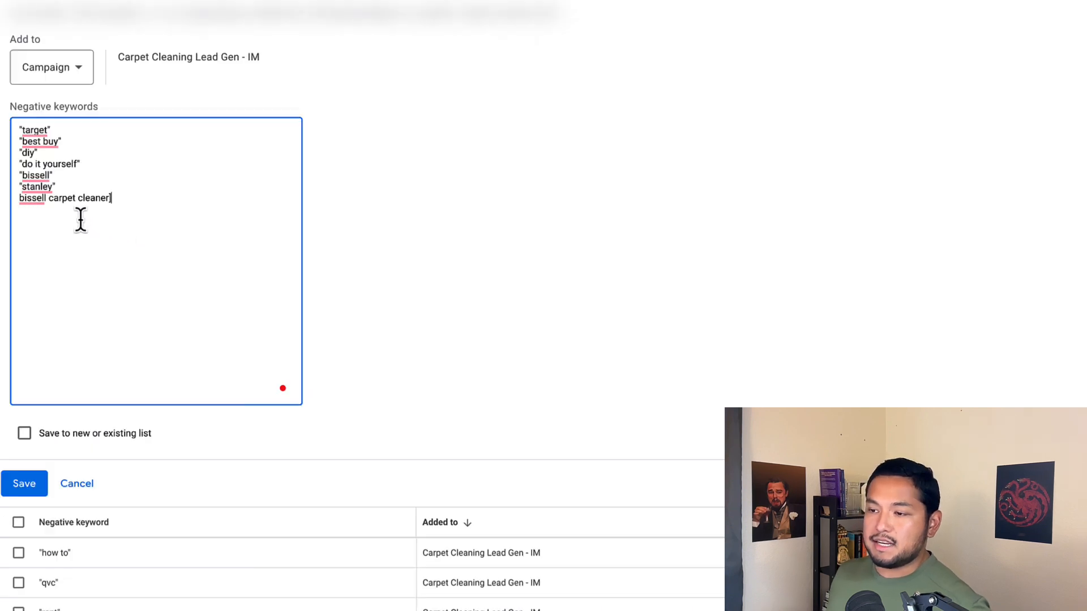
text([)
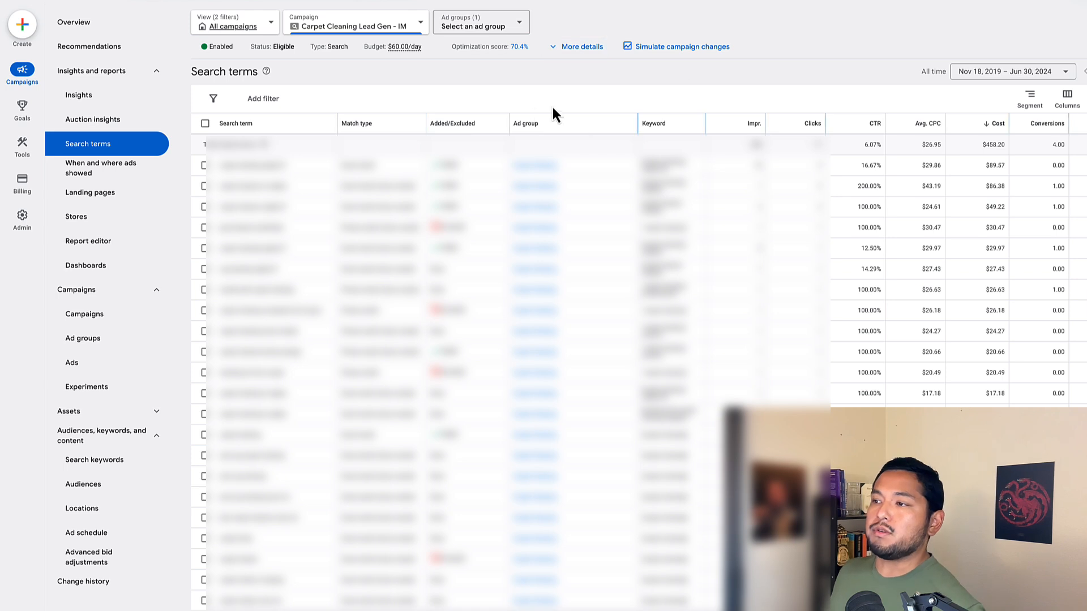
Try to add the search term "carpet cleaning companies fort myers" as a campaign-level negative keyword, highlighting its "fort myers" portion.
mouse_move(444, 128)
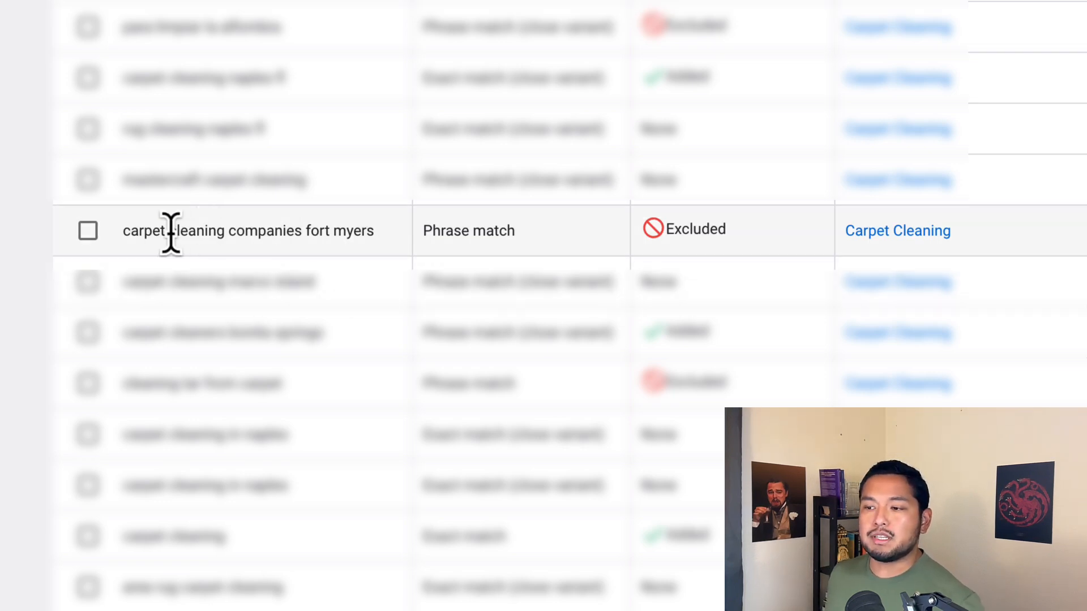
click(88, 237)
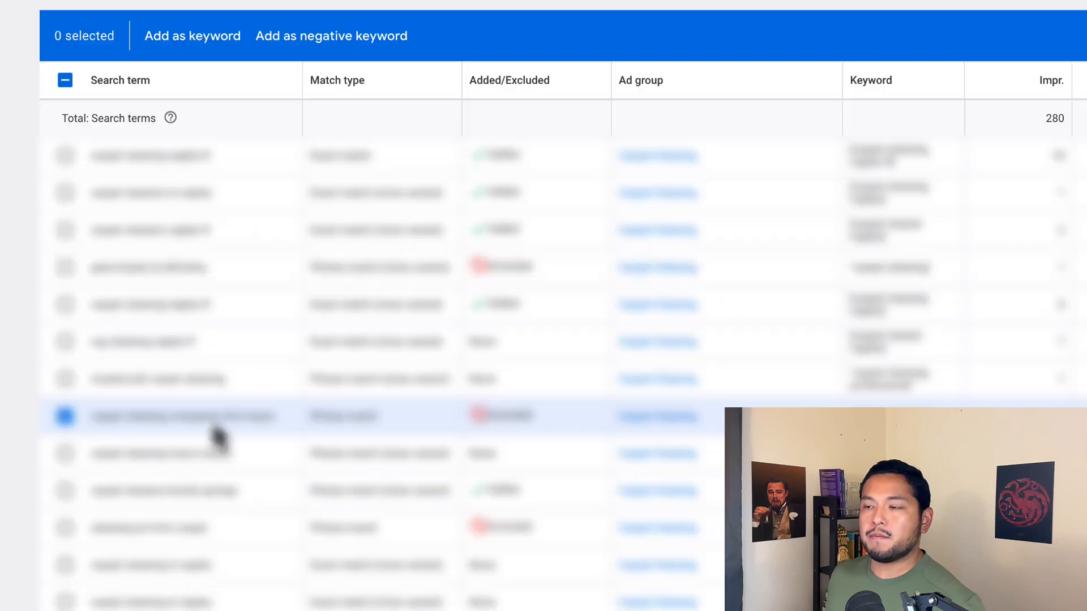
click(347, 37)
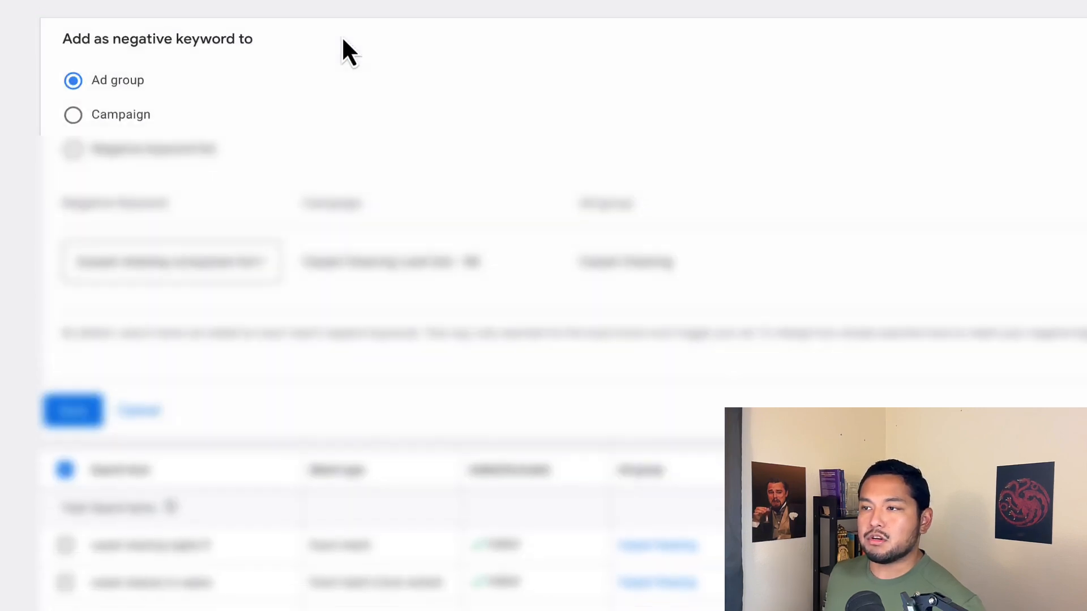
click(75, 111)
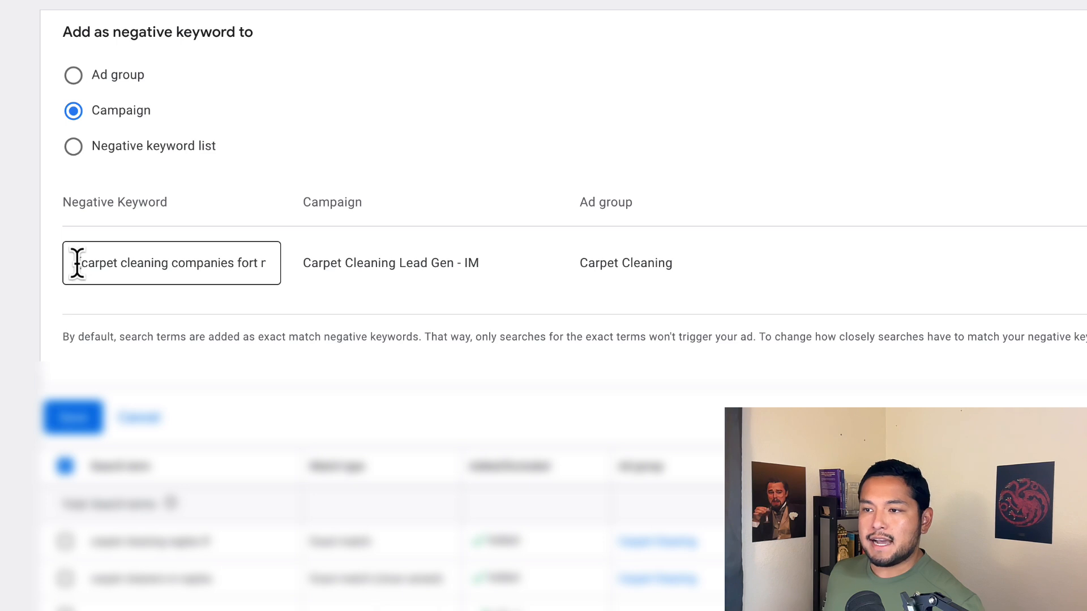
drag(78, 262, 296, 281)
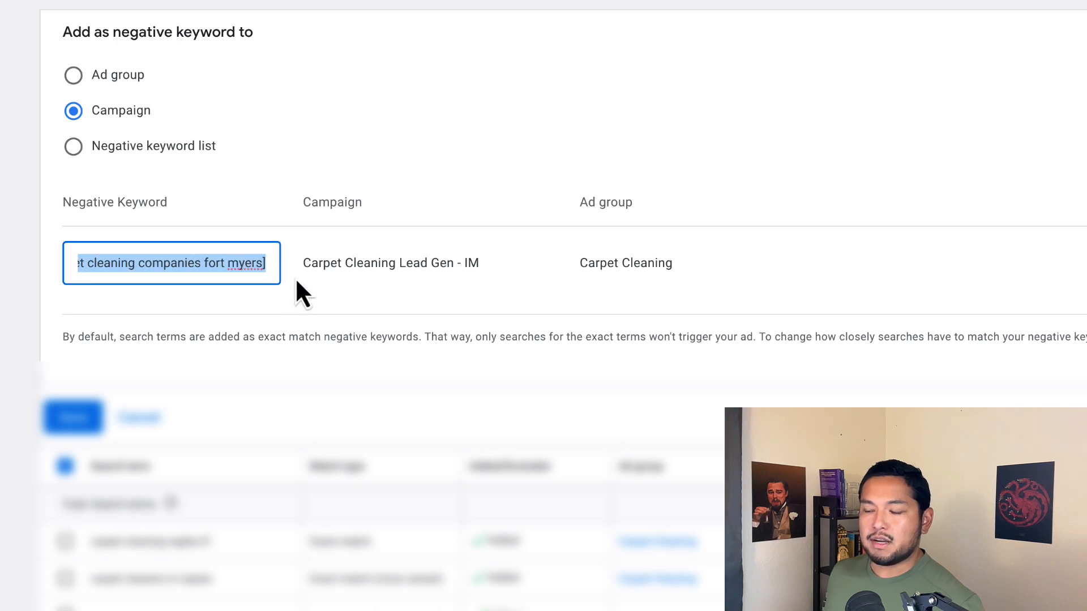
click(264, 263)
drag(204, 264, 263, 263)
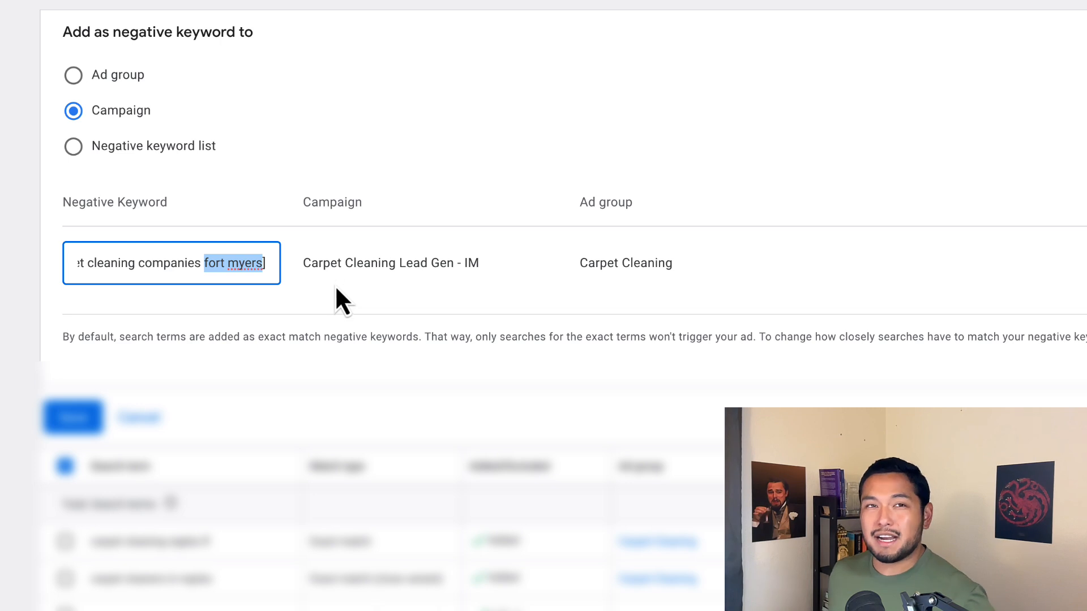
click(138, 417)
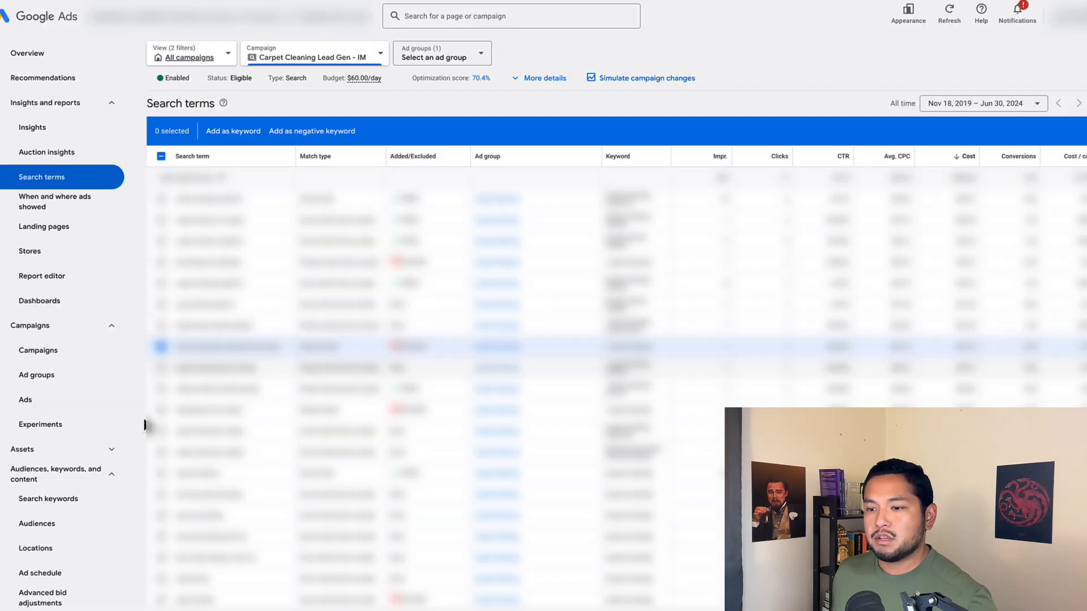
Enter the phrase match negative keyword "fort myers", in quotes, for the Carpet Cleaning Lead Gen - IM campaign.
click(62, 506)
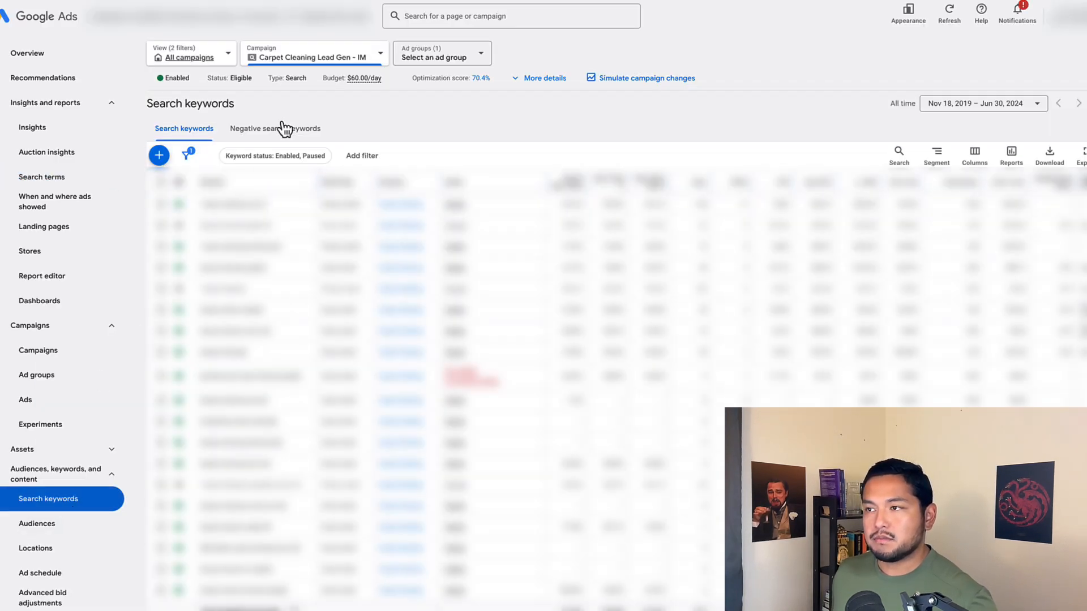
click(283, 132)
click(159, 155)
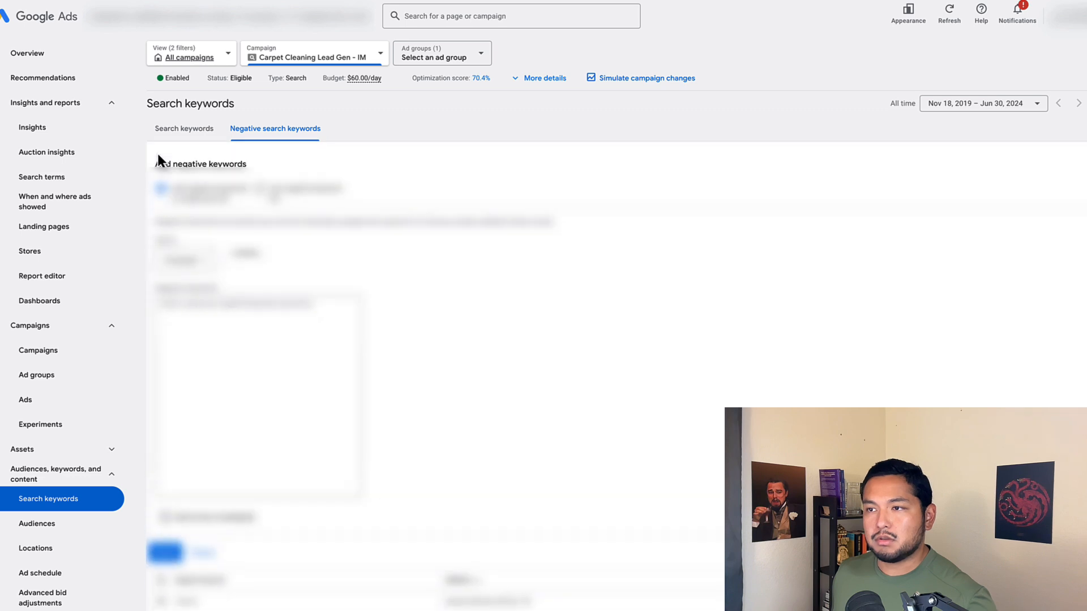
click(210, 350)
text(fort myers)
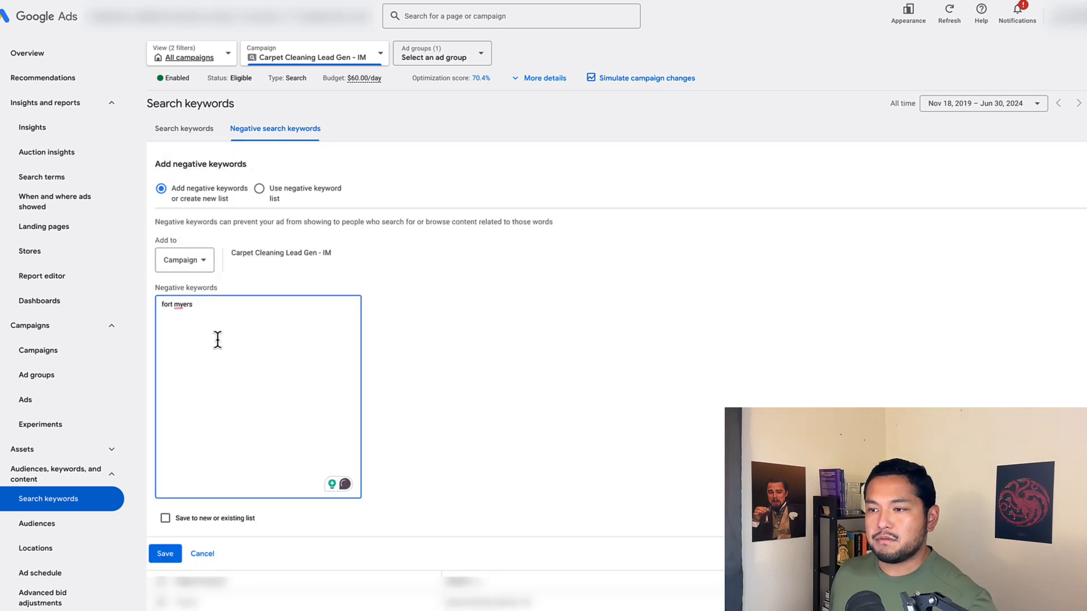
text(")
key(Home)
text(")
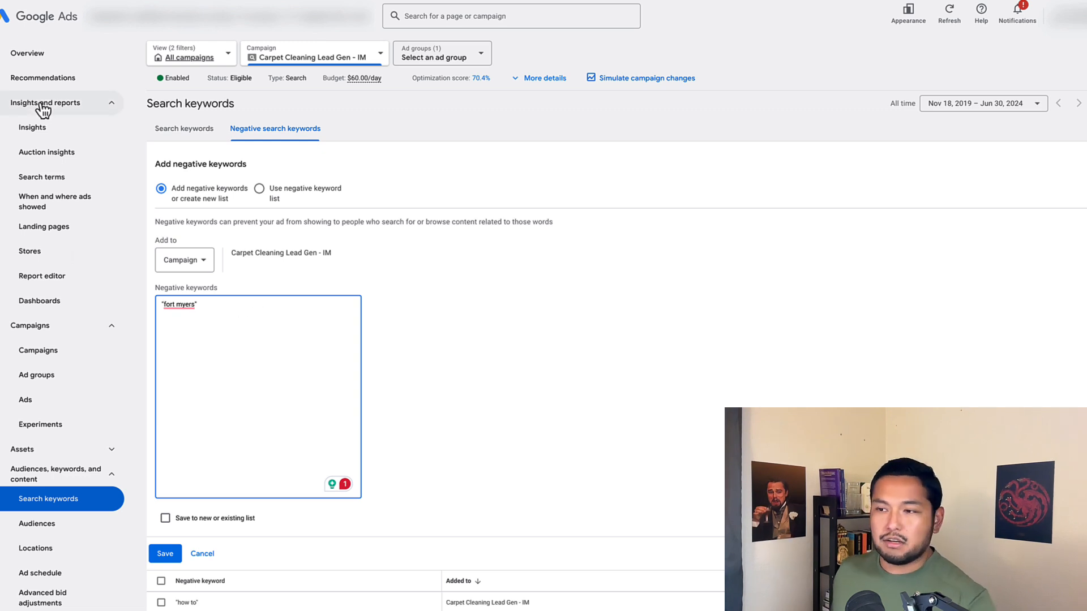
Pick out an irrelevant informational query in the search terms report and enter "best way" in quotes among the campaign's new negative keywords.
click(76, 182)
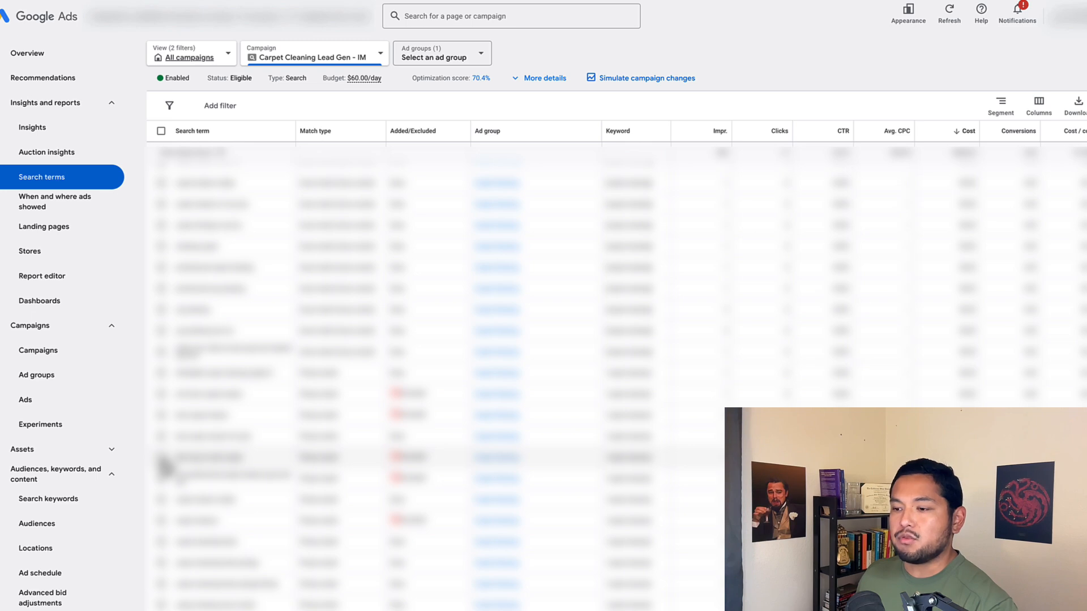
click(161, 457)
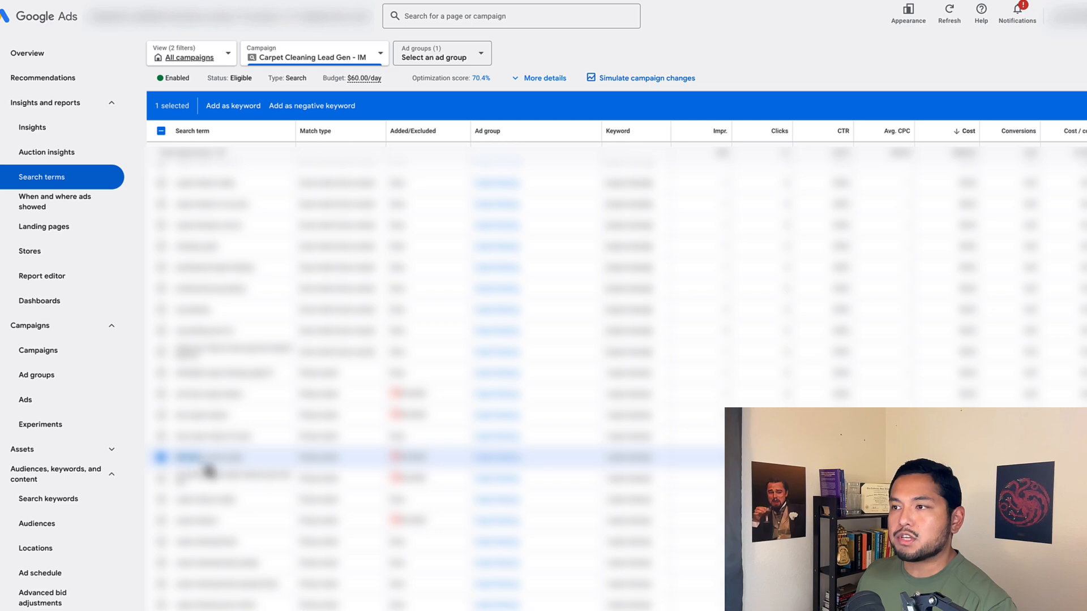
click(41, 500)
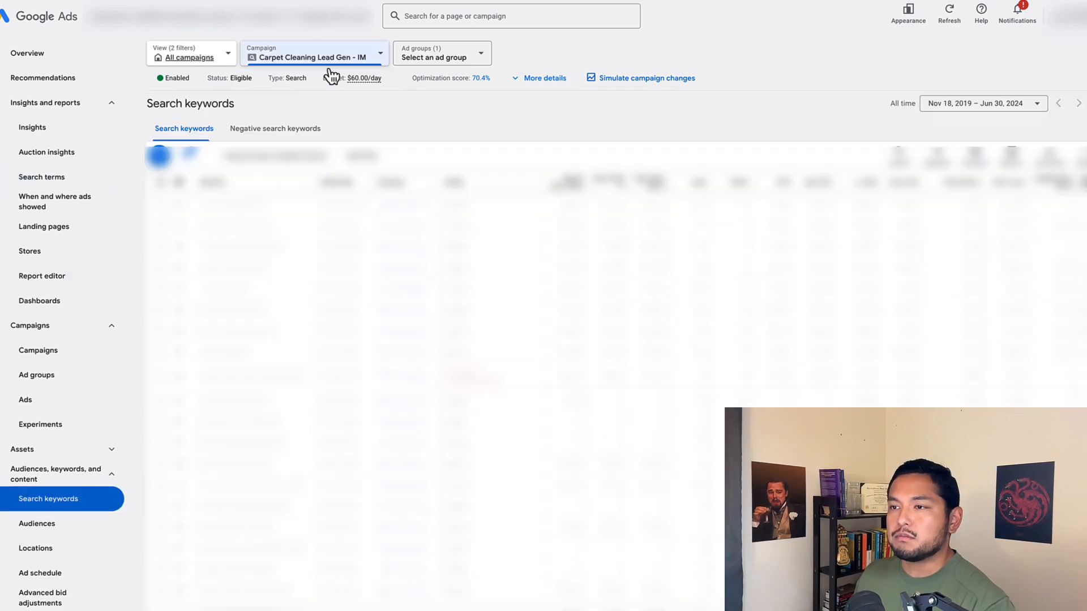
click(288, 132)
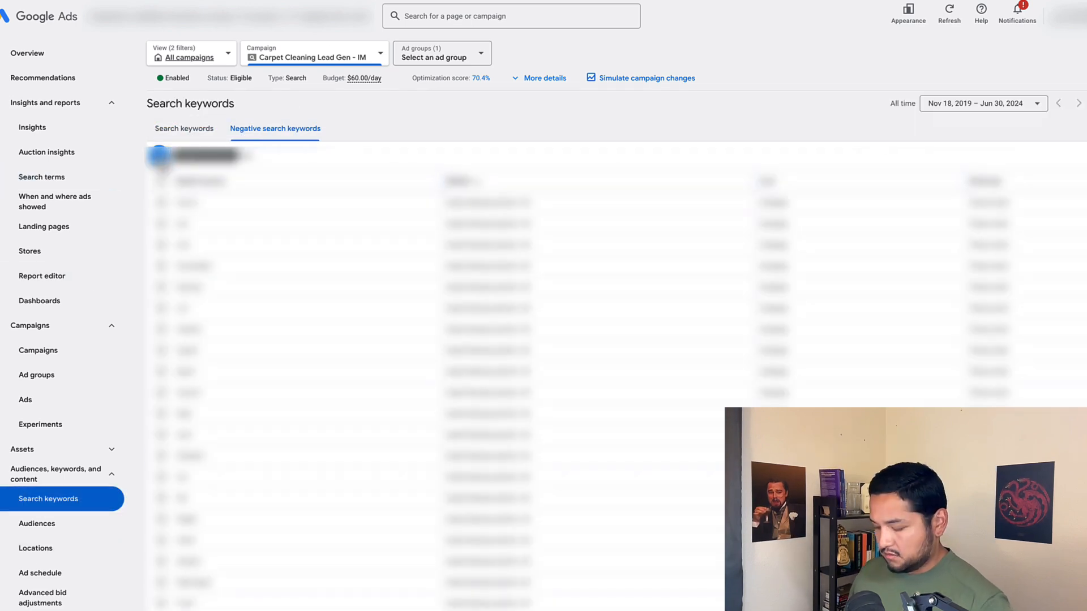
click(159, 155)
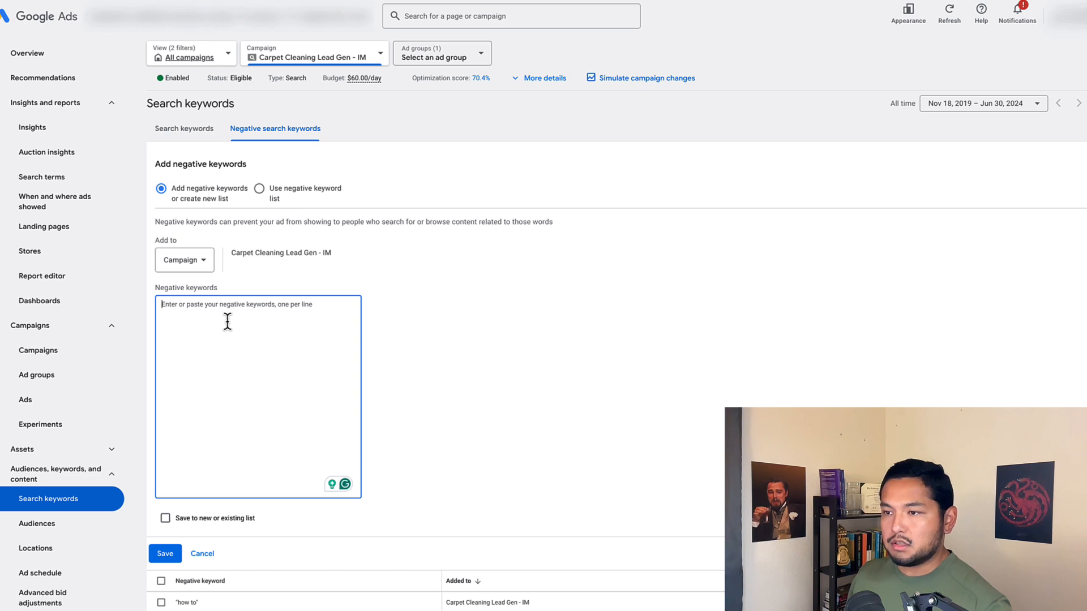
text("fort)
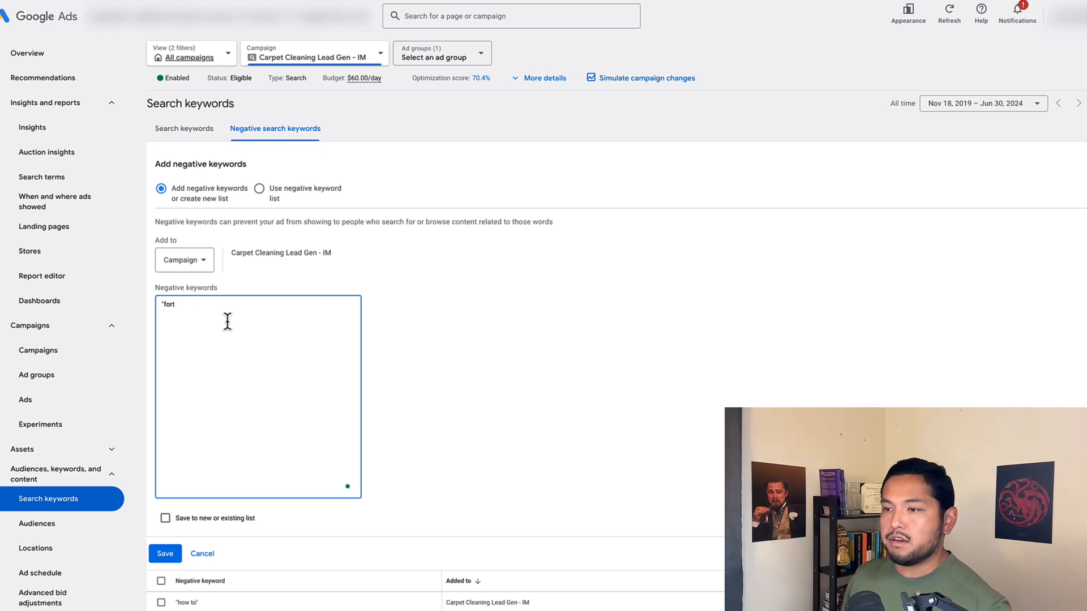
text( myers"est way")
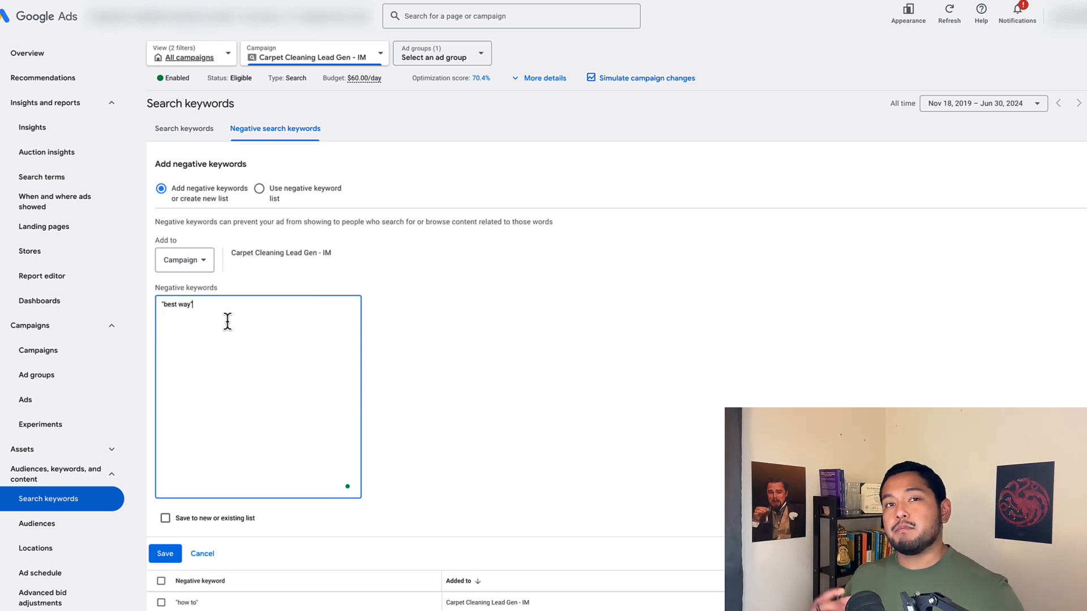